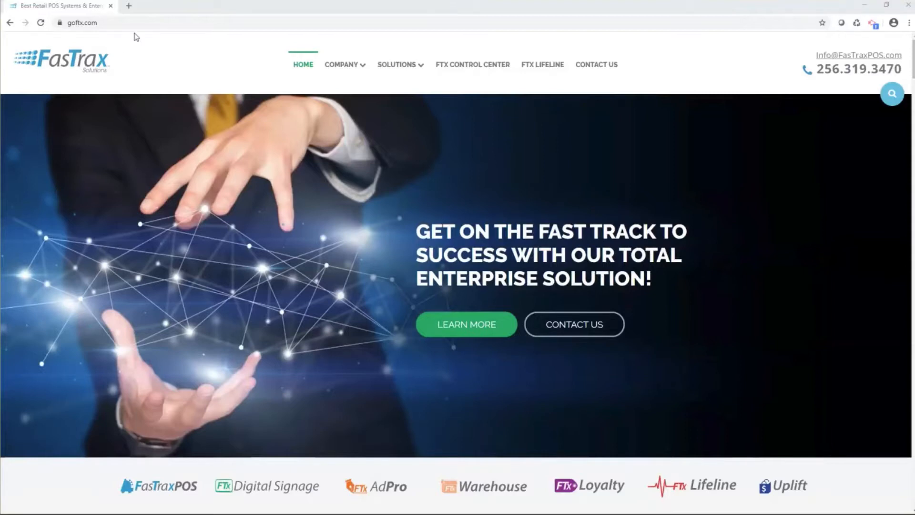
Step: Open the weekly training webinars page from the FTX Lifeline support options on goftx.com
click(109, 24)
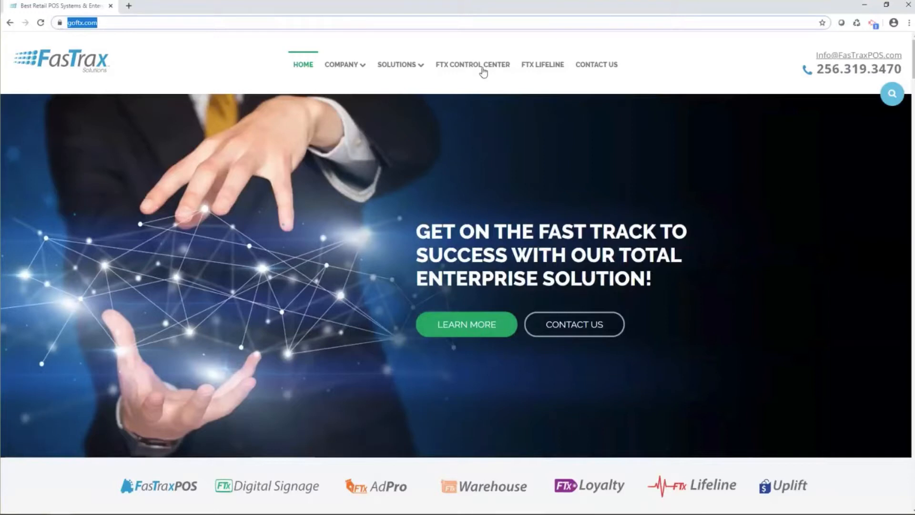
click(549, 71)
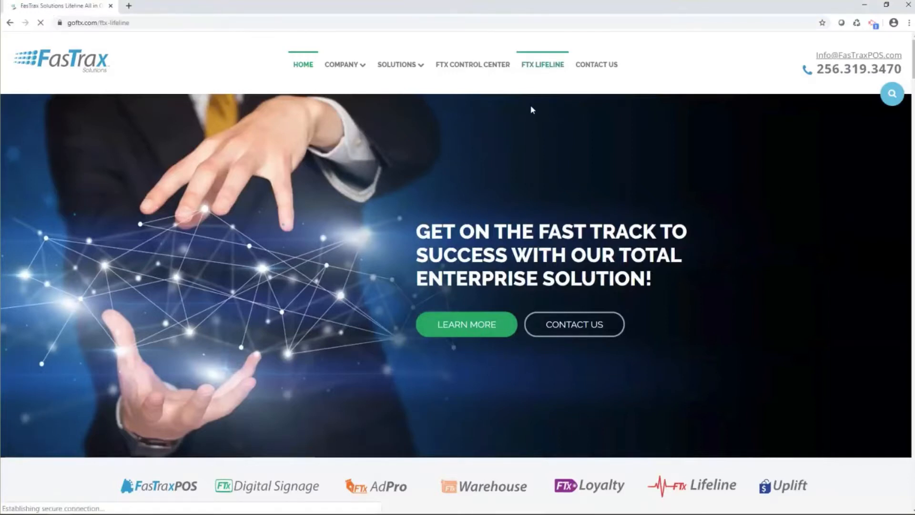
scroll(439, 243, down, 15)
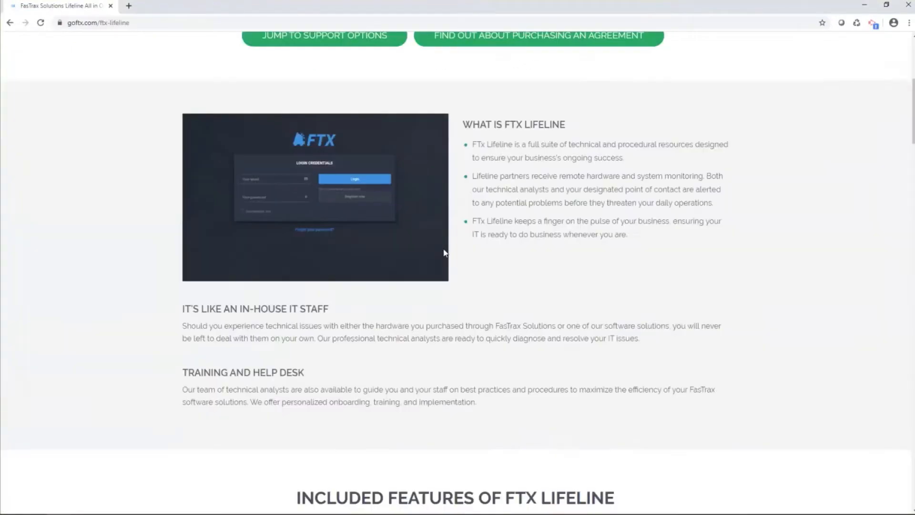
scroll(444, 249, down, 5)
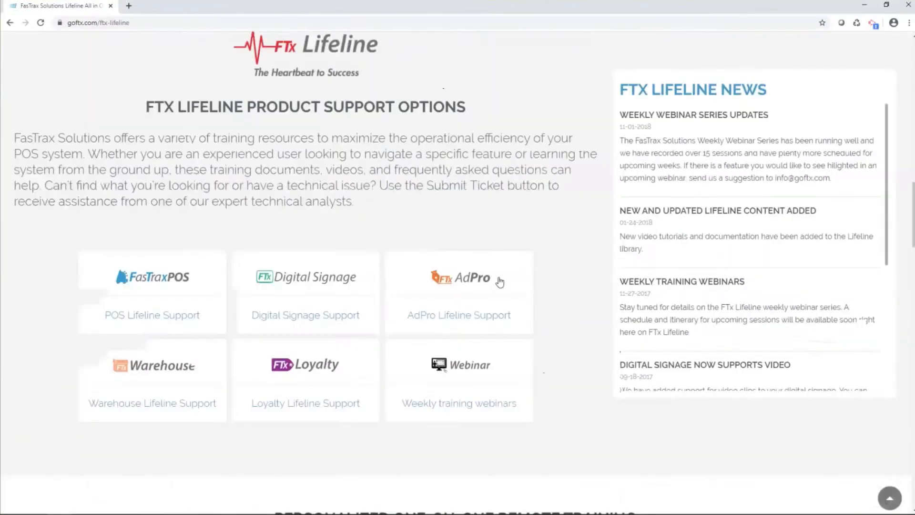
click(460, 379)
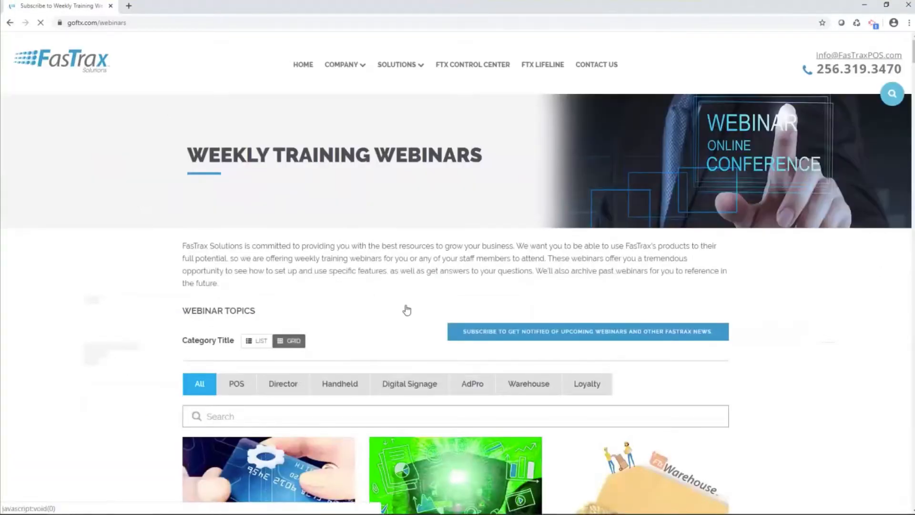
Step: Review the upcoming and recorded webinars in the topic listing and switch to FasTrax Director
scroll(372, 274, down, 3)
scroll(373, 274, down, 4)
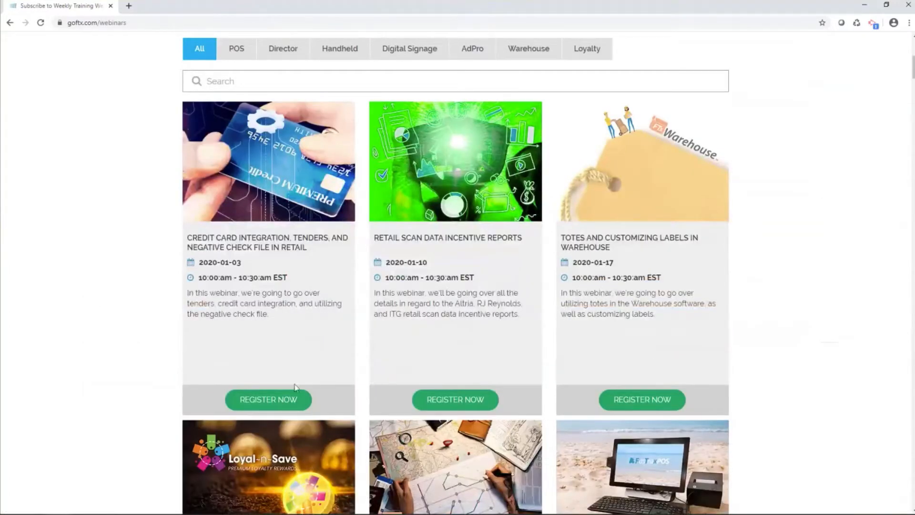
scroll(370, 419, down, 5)
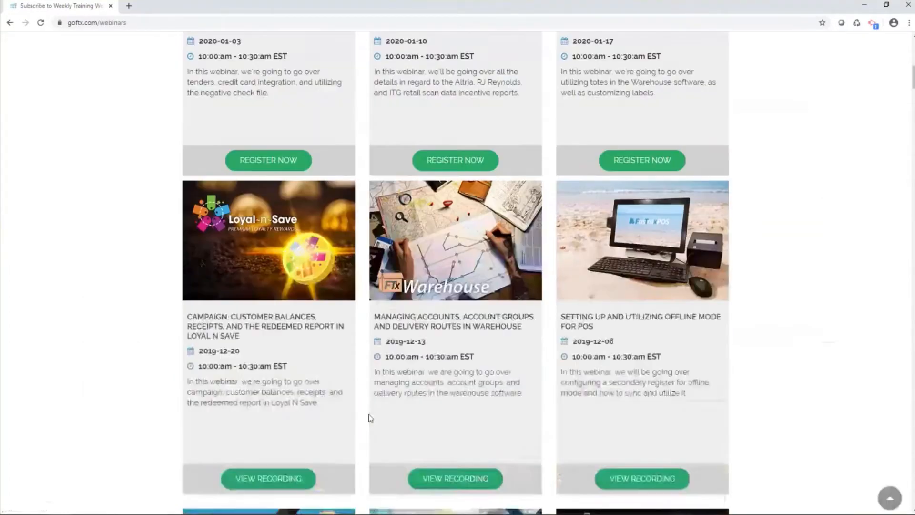
scroll(371, 419, down, 3)
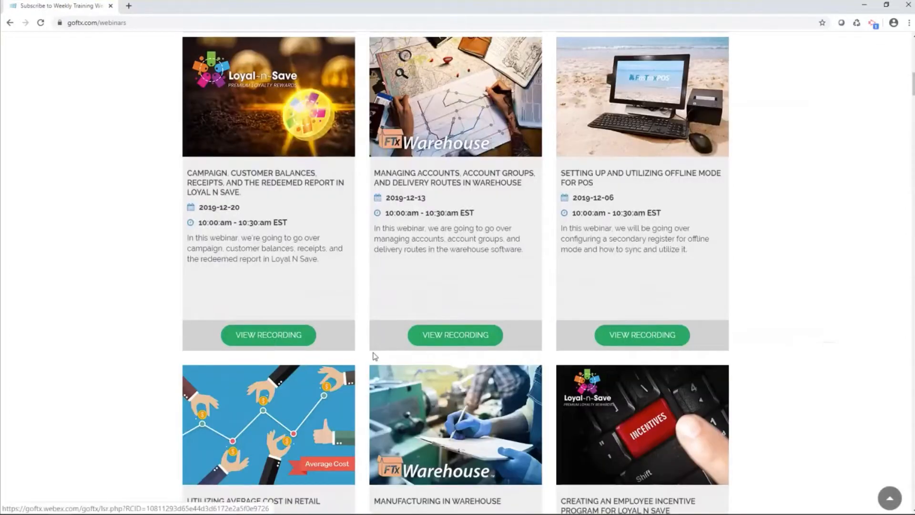
scroll(465, 342, up, 12)
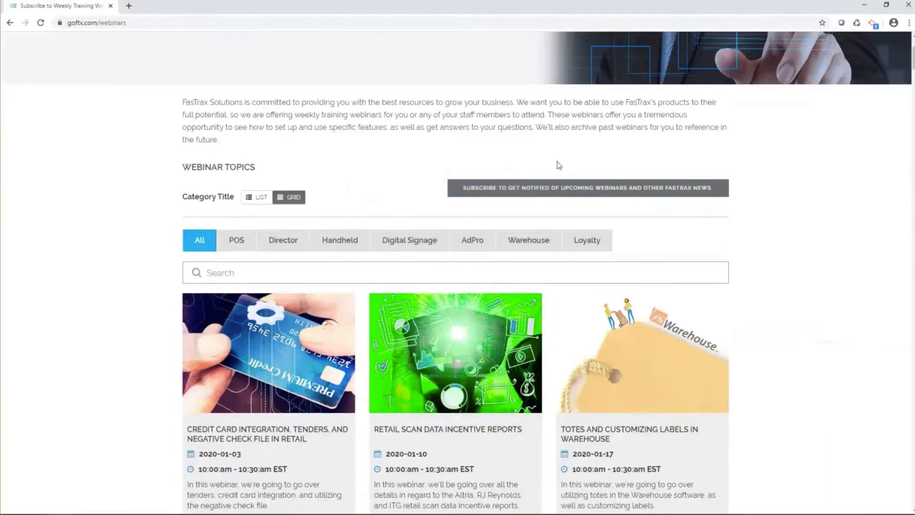
click(865, 6)
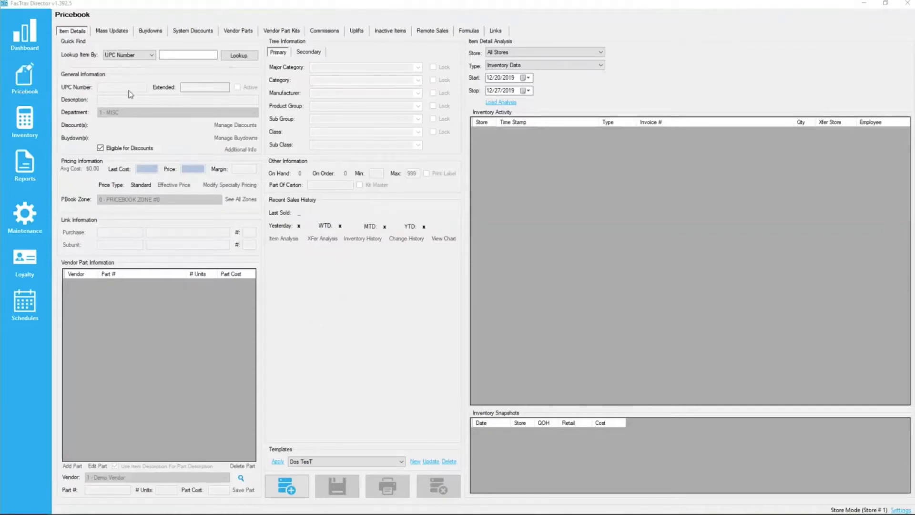
click(195, 55)
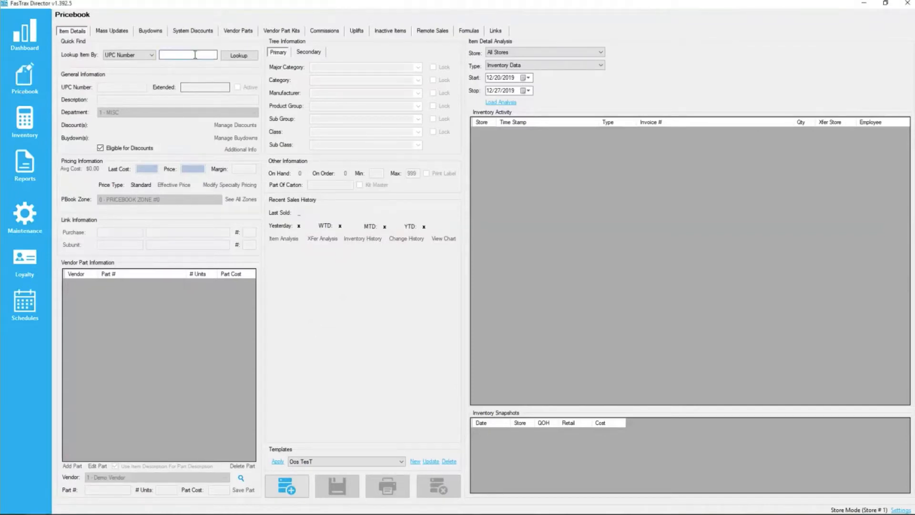
text(012300000123)
key(Return)
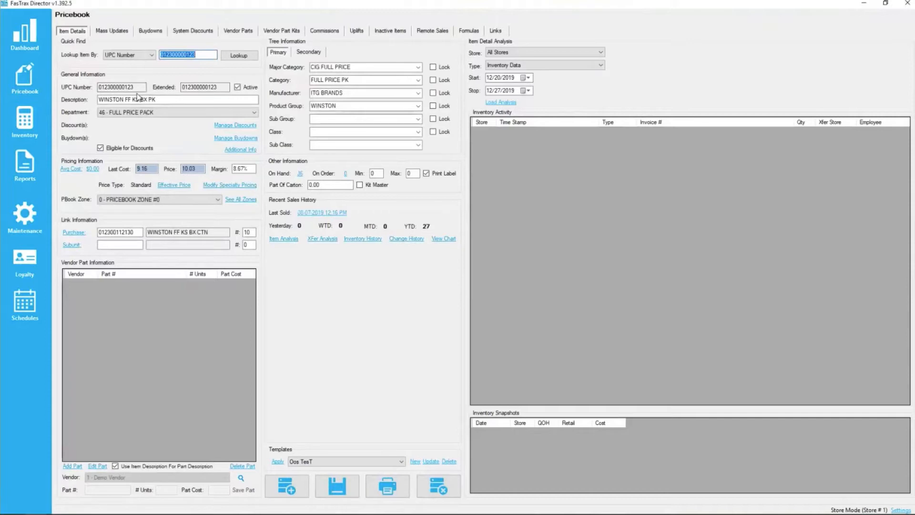
click(237, 89)
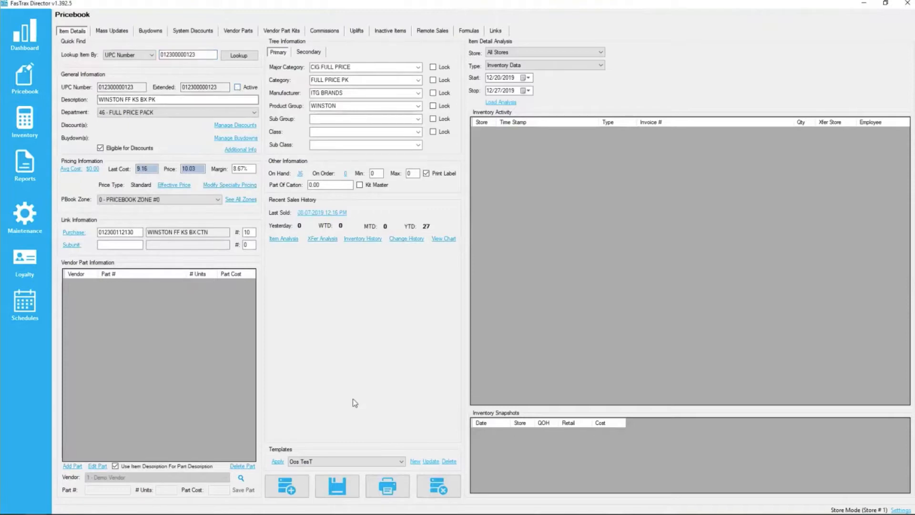
click(339, 491)
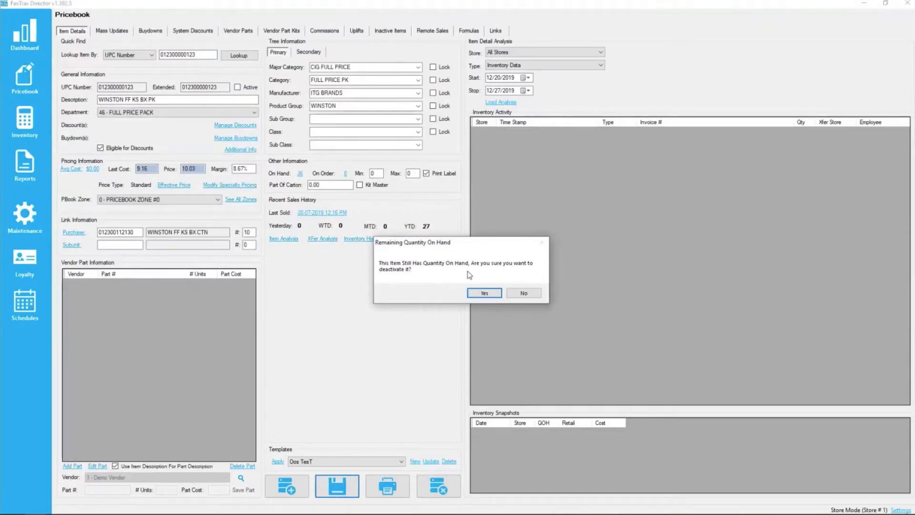
click(485, 293)
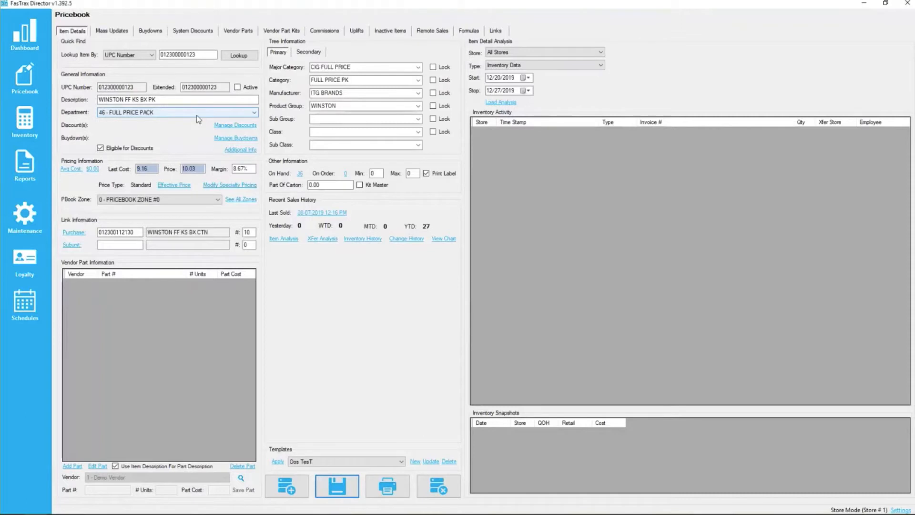
Step: Reload the Pricebook and check its list of inactive items for the deactivated item
click(393, 33)
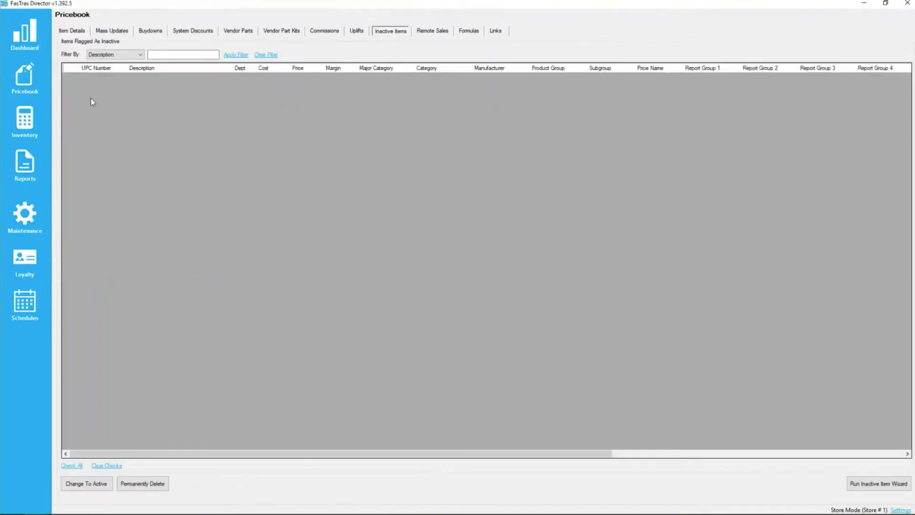
click(27, 75)
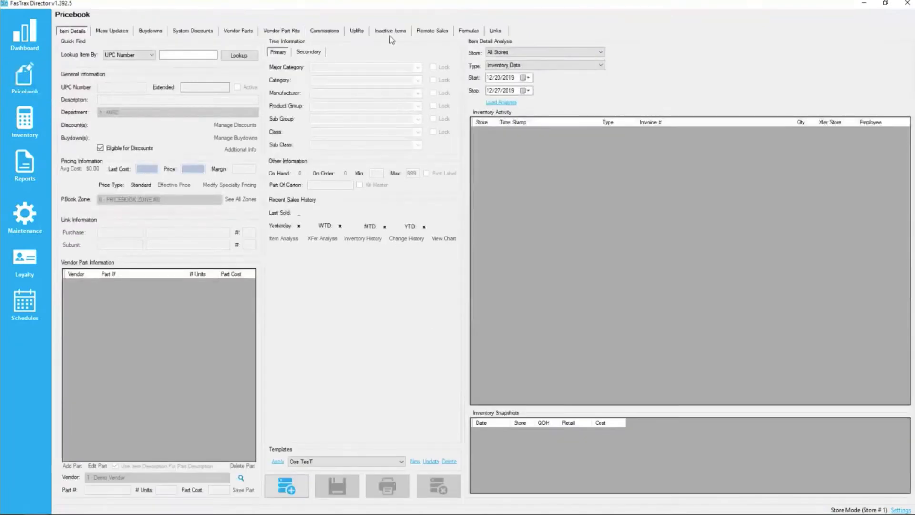
click(388, 33)
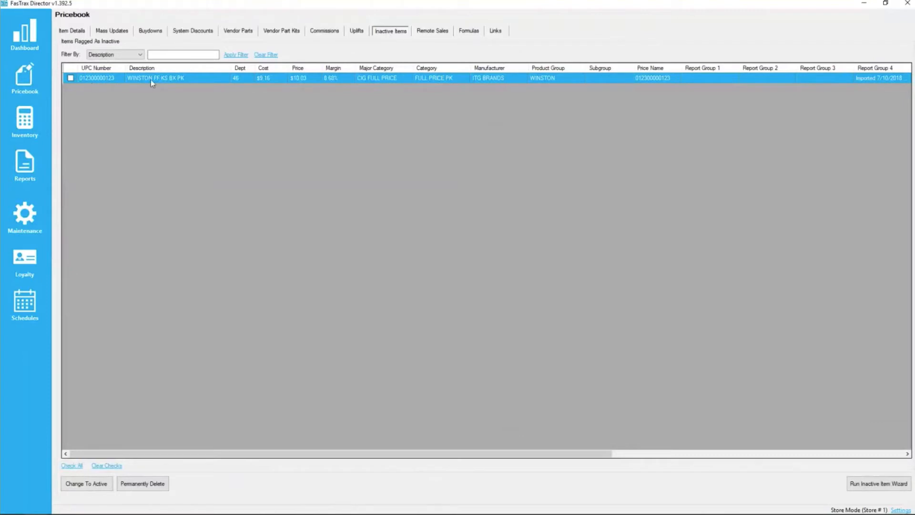
Step: Flag all items in the COOKIES CAKES PASTRY category under SNACKS as inactive through the mass update utilities
click(69, 32)
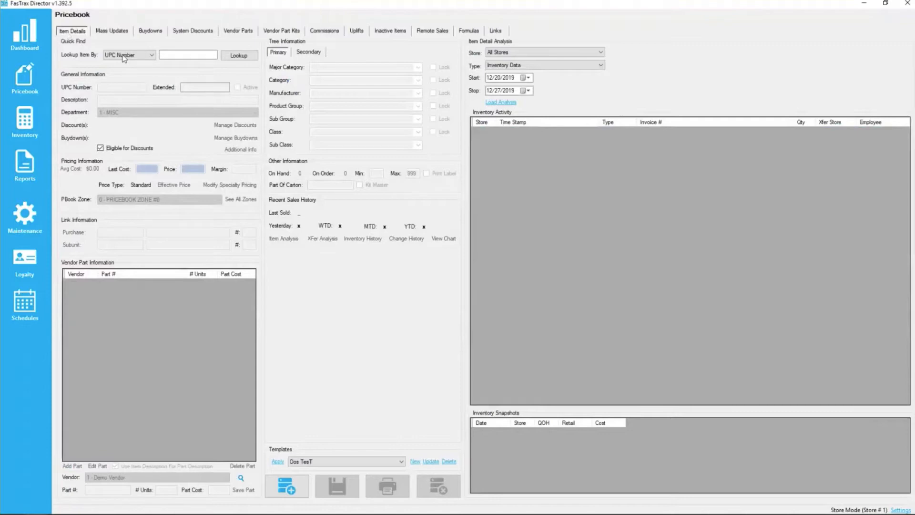
click(108, 33)
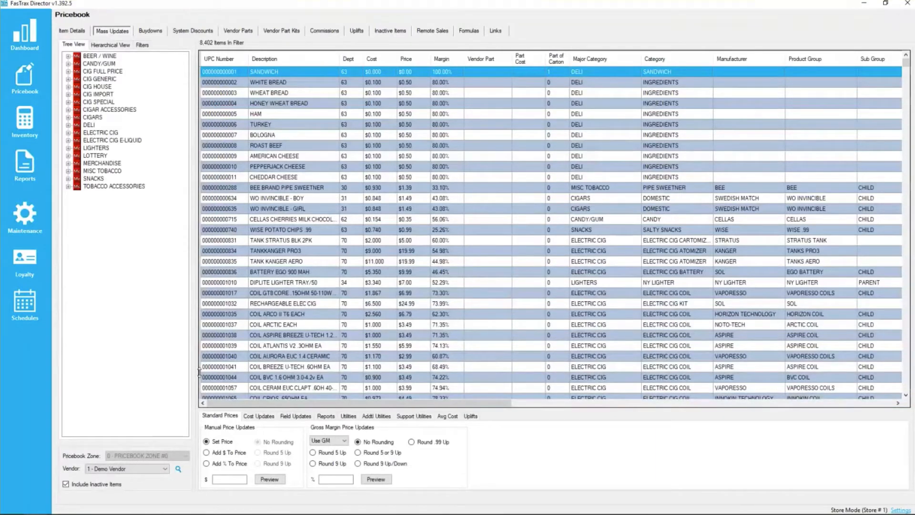
click(376, 417)
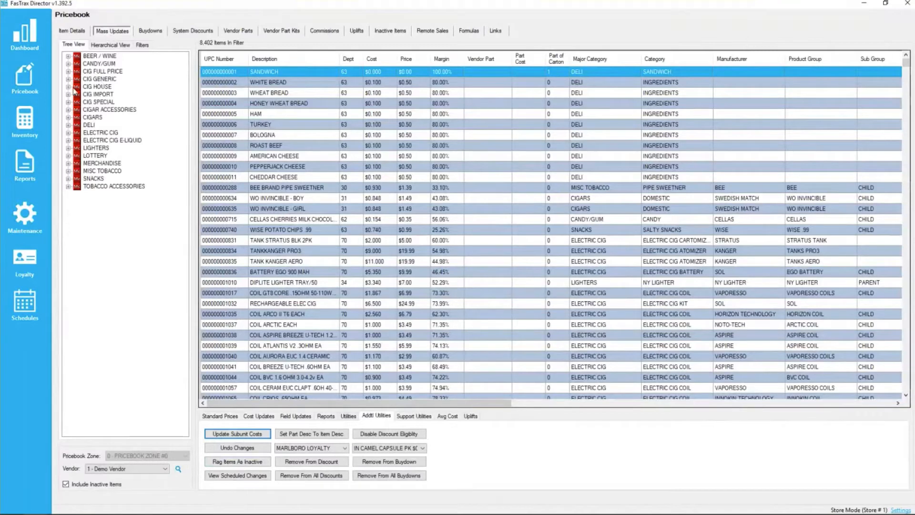
click(68, 87)
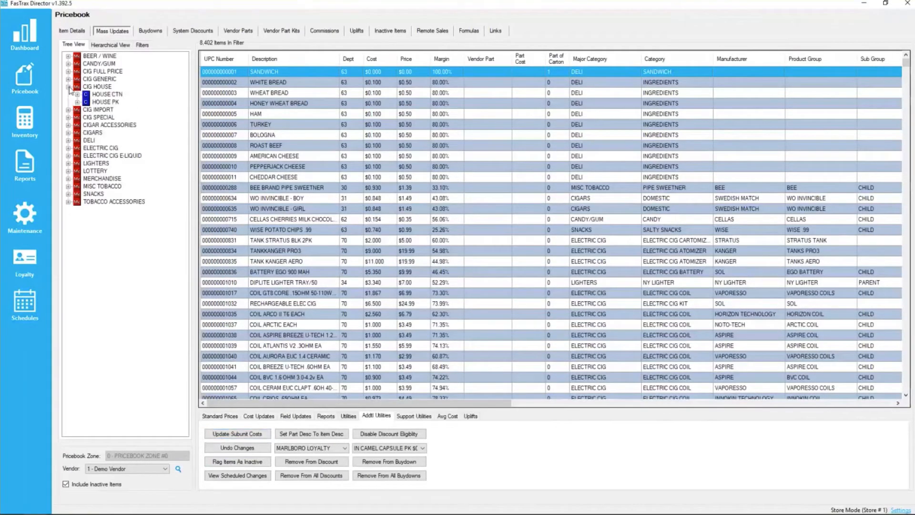
click(69, 87)
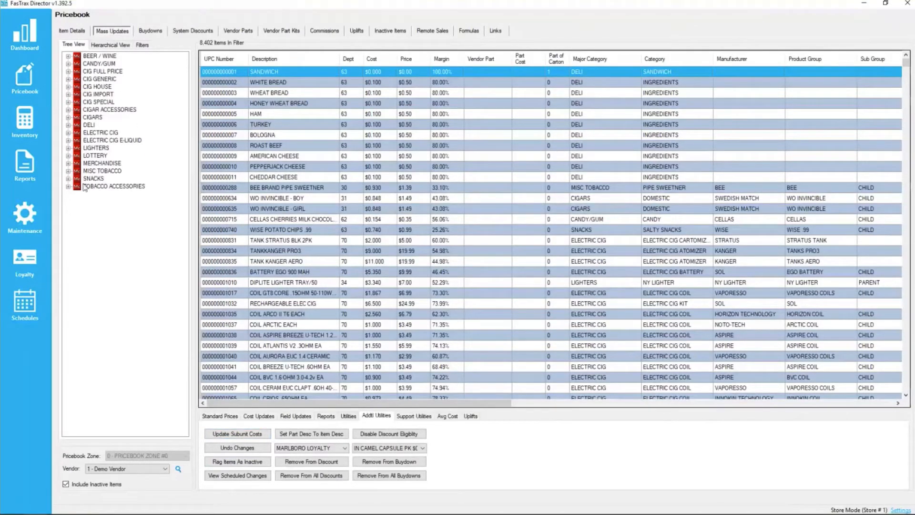
click(69, 179)
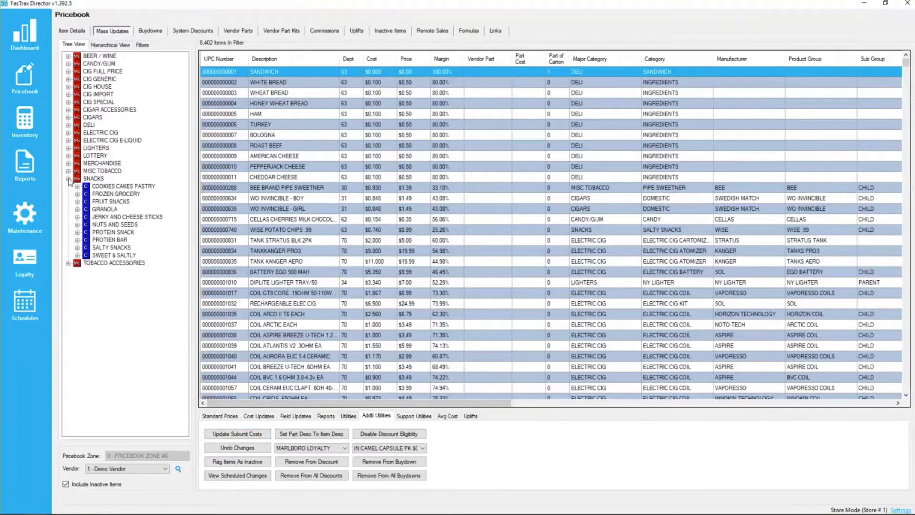
click(137, 186)
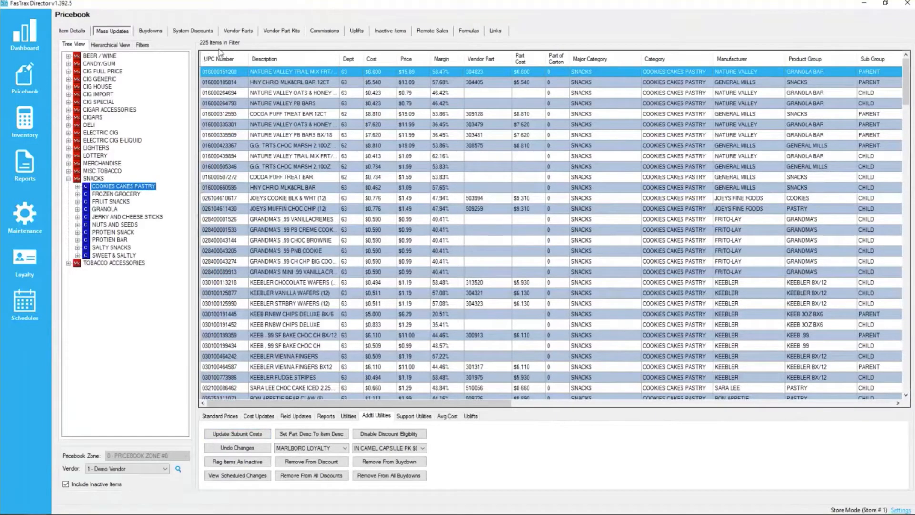
click(235, 463)
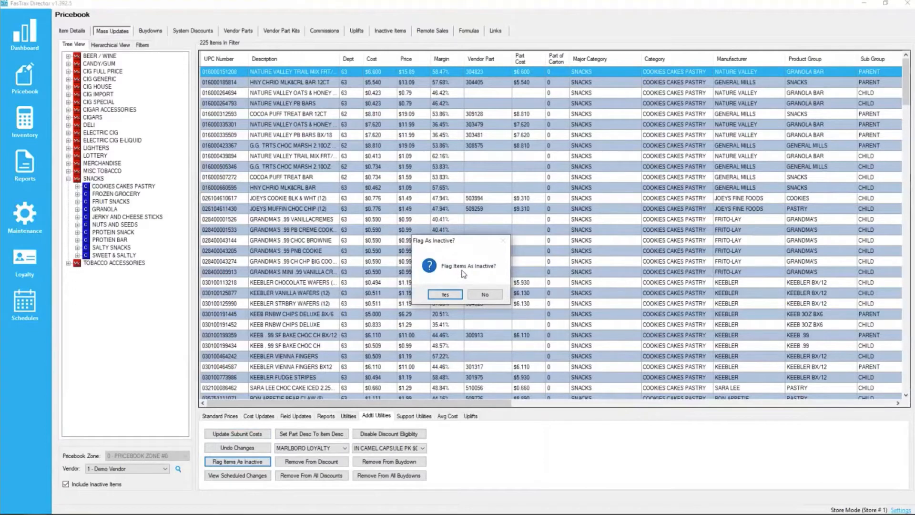
click(447, 295)
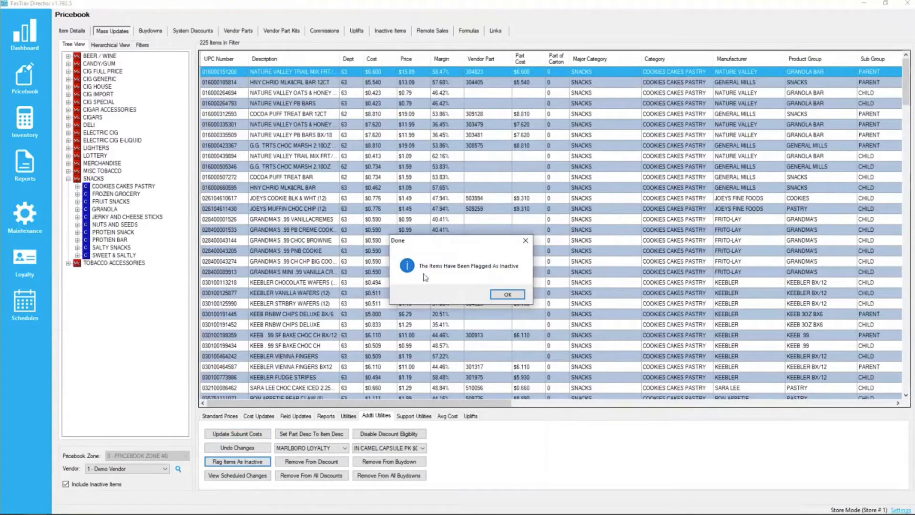
click(508, 294)
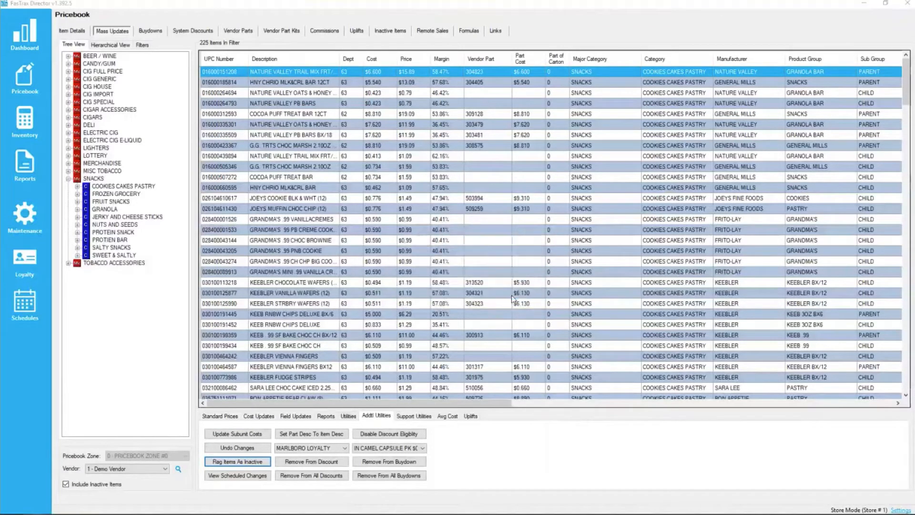
Step: Reload the inactive items list and set the Inactive Item Wizard to check department 45 - GENERIC CARTON and send items to 99 - Inactive
click(22, 86)
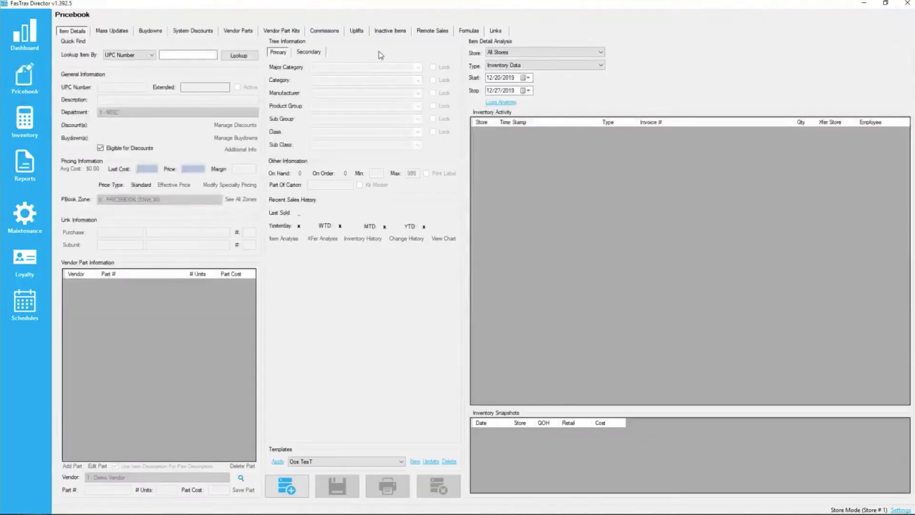
click(387, 32)
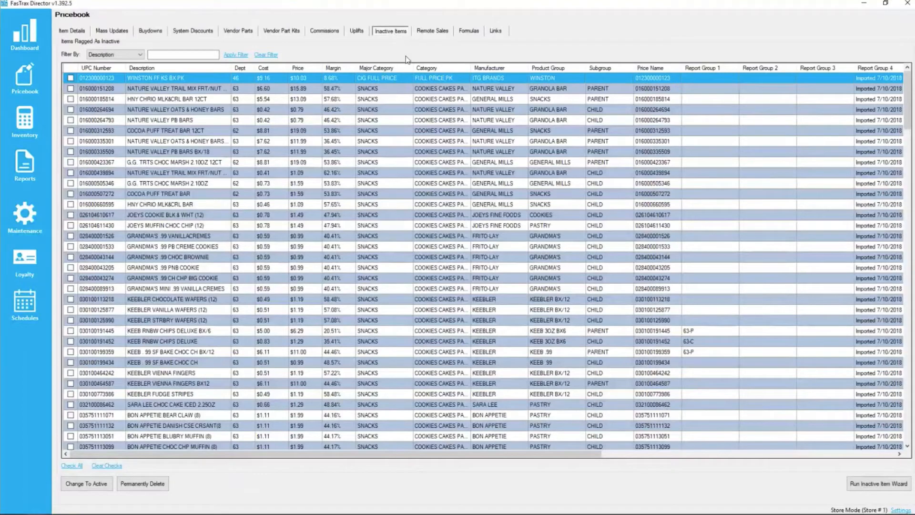
click(883, 490)
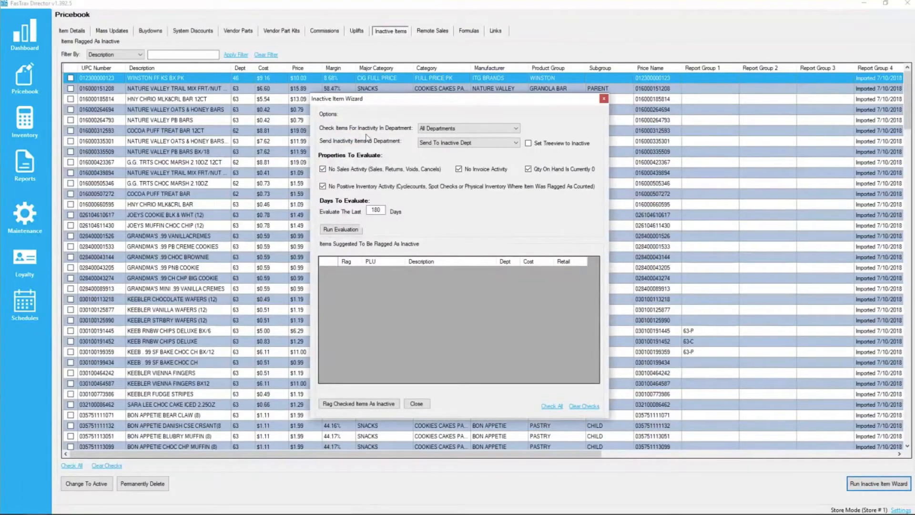
click(516, 129)
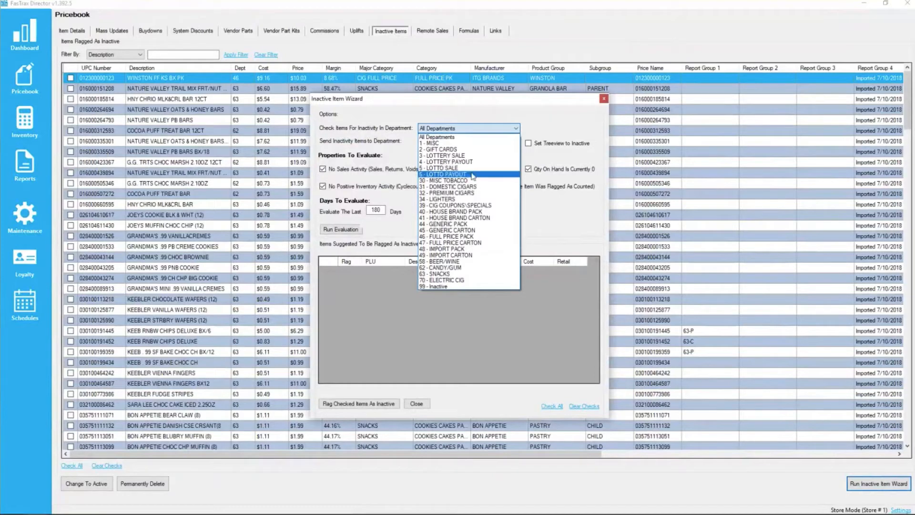
click(468, 231)
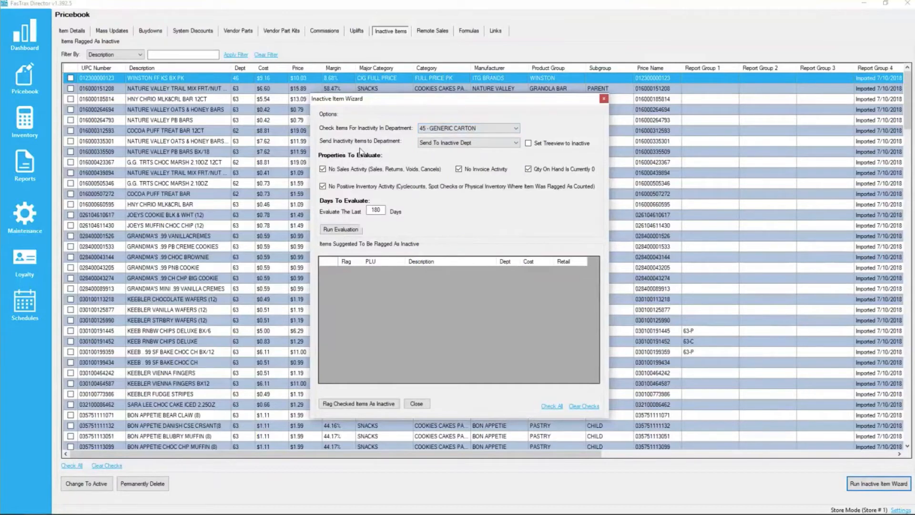
click(517, 142)
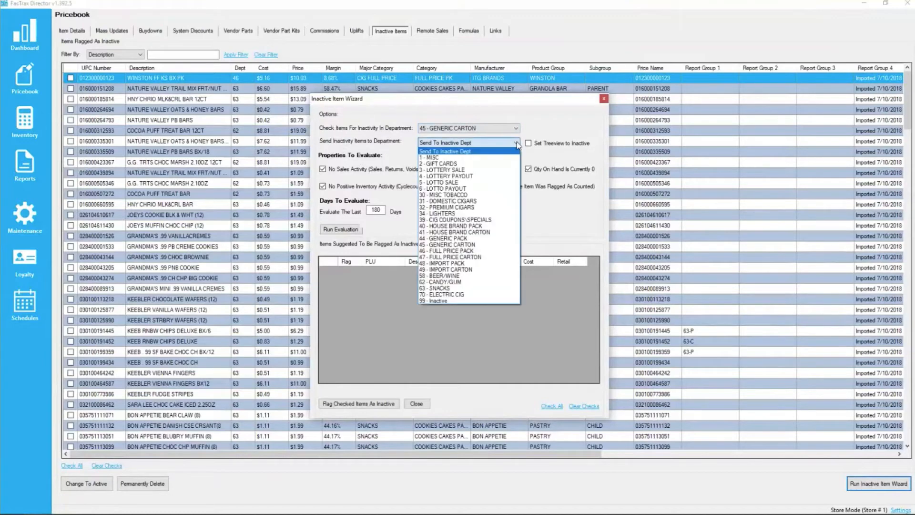
click(436, 300)
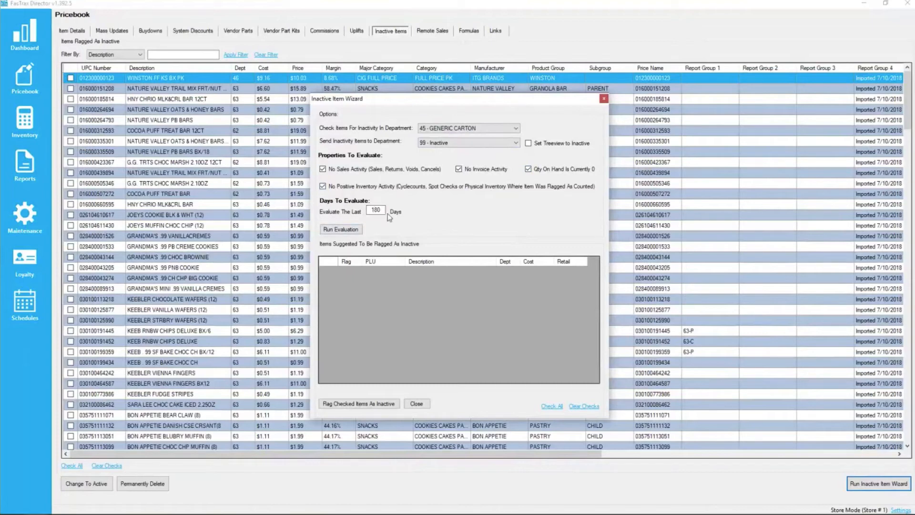
Step: Run the Inactive Item Wizard's evaluation of the chosen department over the last 180 days
double_click(376, 210)
click(382, 211)
click(340, 230)
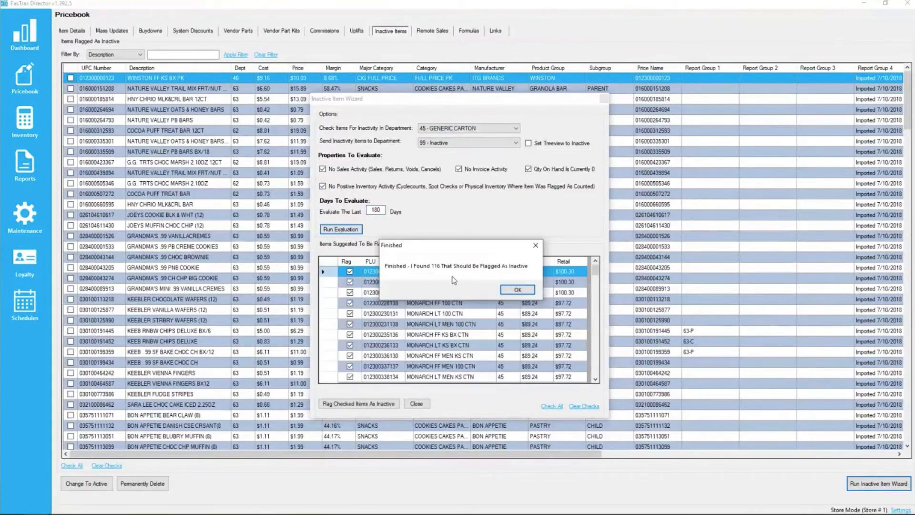
click(518, 290)
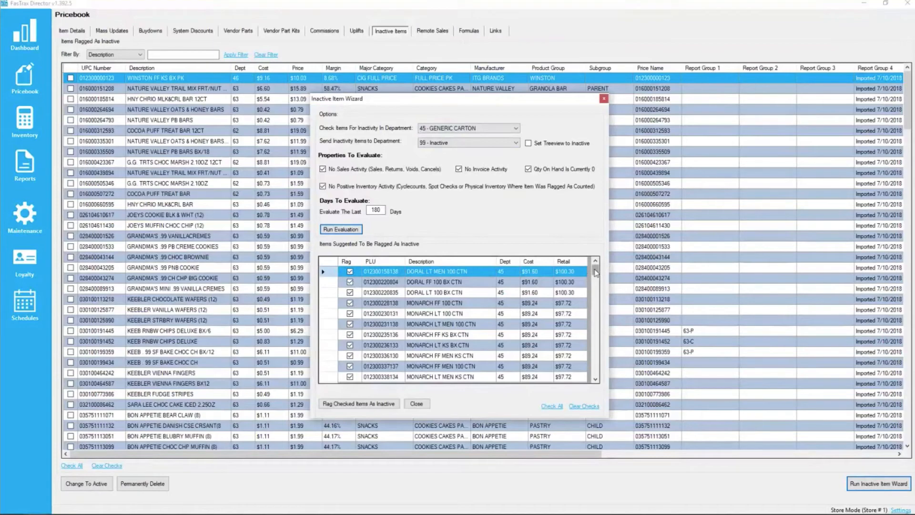
Step: Review the items suggested by the wizard, flag all the checked ones as inactive and close the wizard
drag(596, 273, 595, 373)
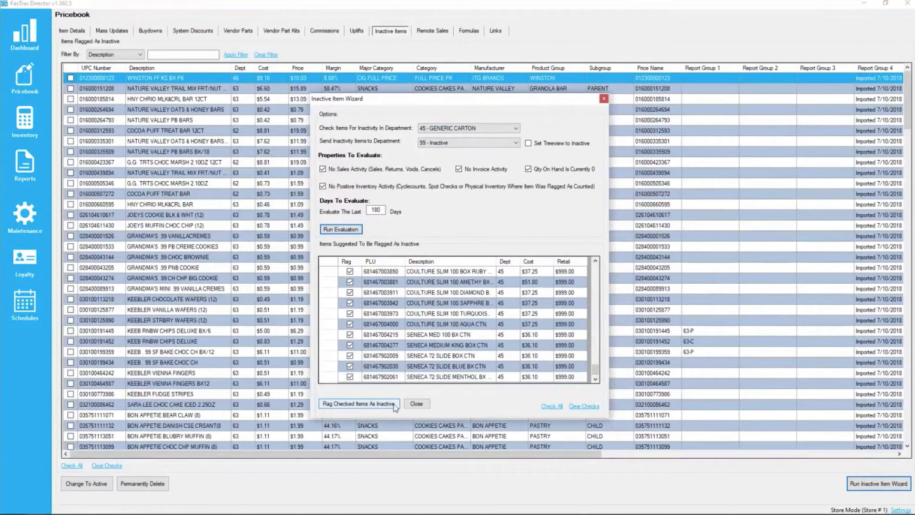
drag(599, 375, 599, 273)
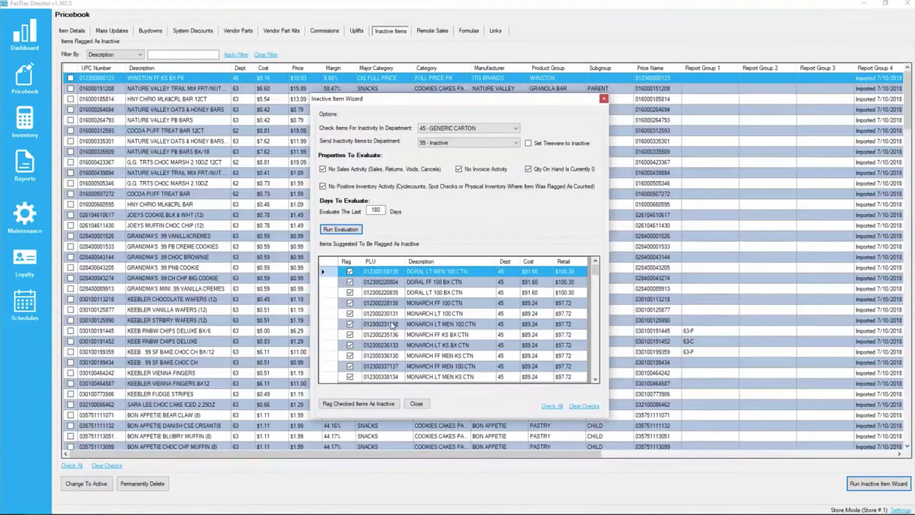
click(344, 405)
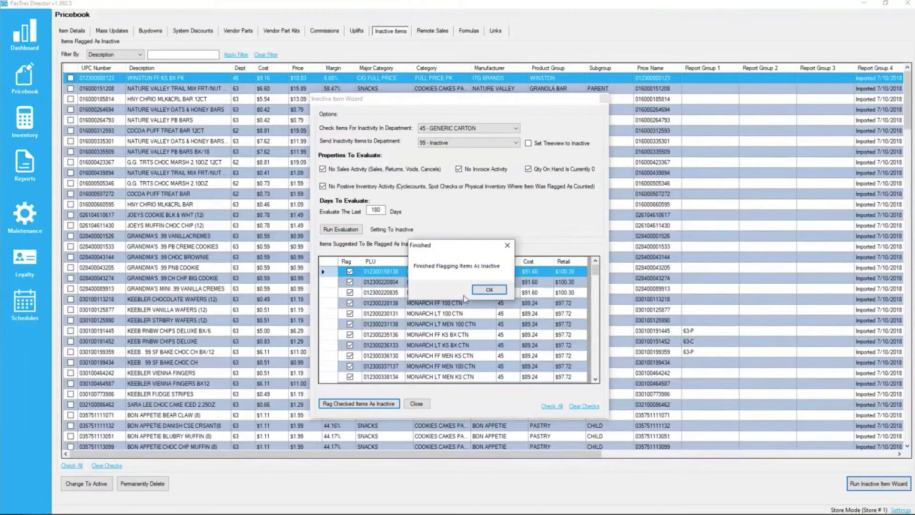
click(490, 290)
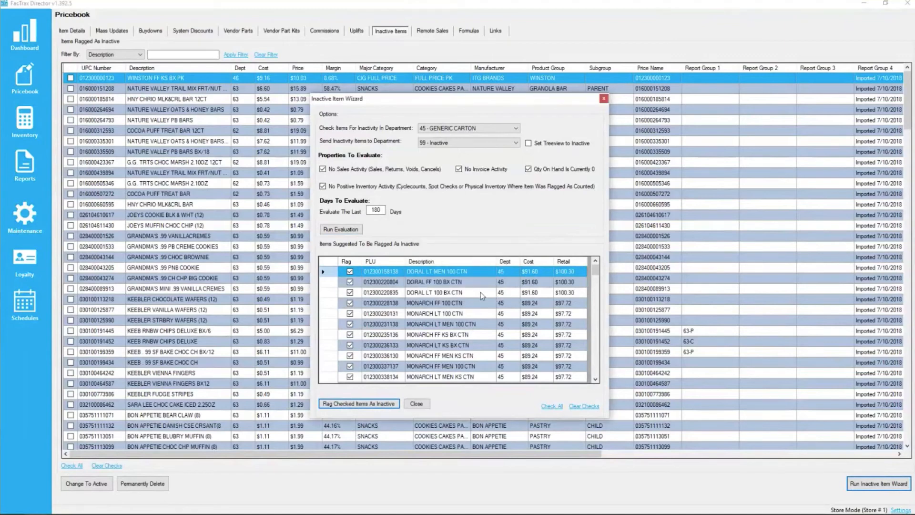
click(604, 100)
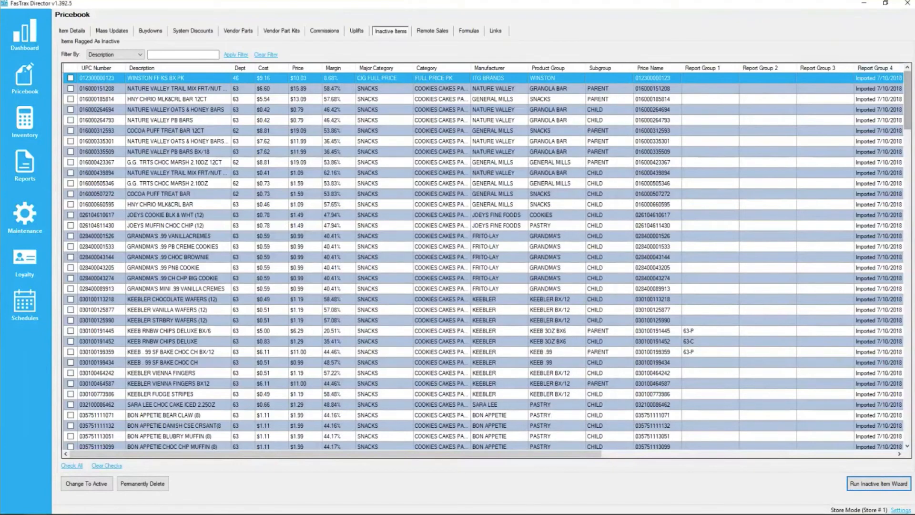
Step: Reload the Pricebook and check its inactive items list for the generic carton items flagged by the wizard
click(30, 78)
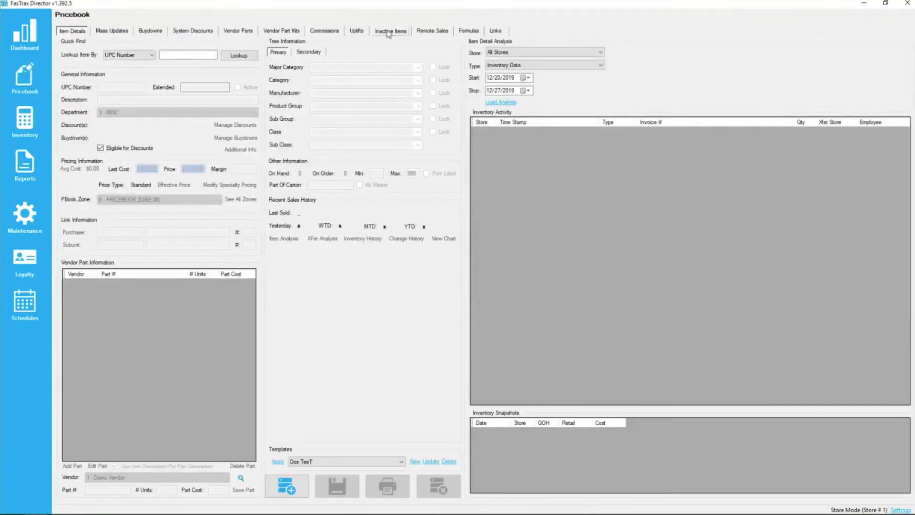
click(388, 33)
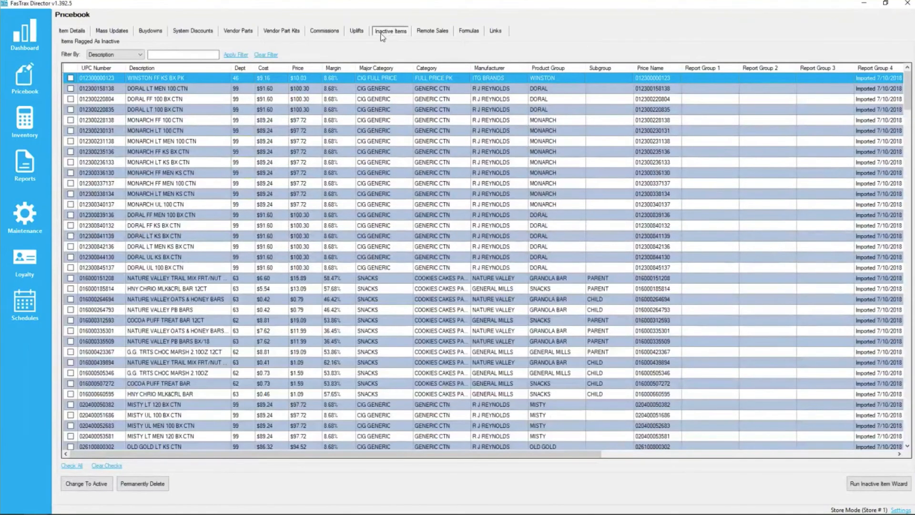
click(151, 90)
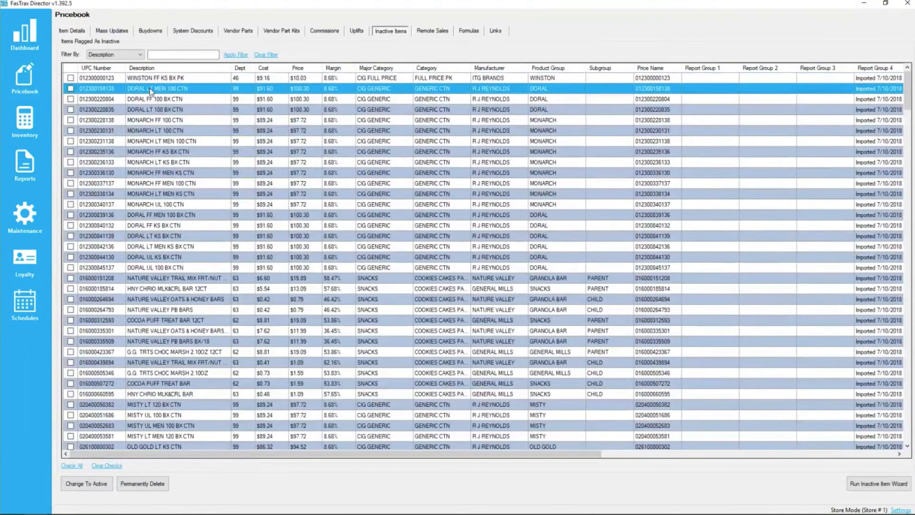
key(Down)
key(Down)
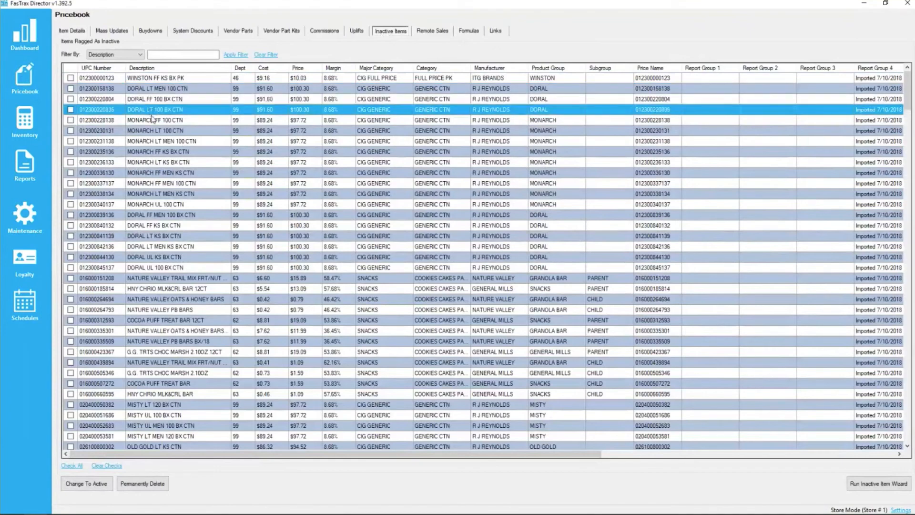
click(145, 123)
click(145, 138)
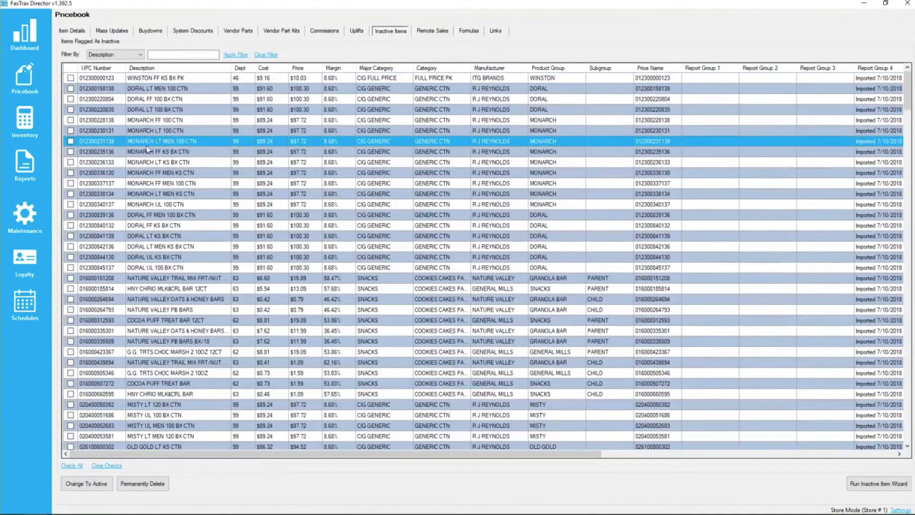
click(156, 111)
click(148, 153)
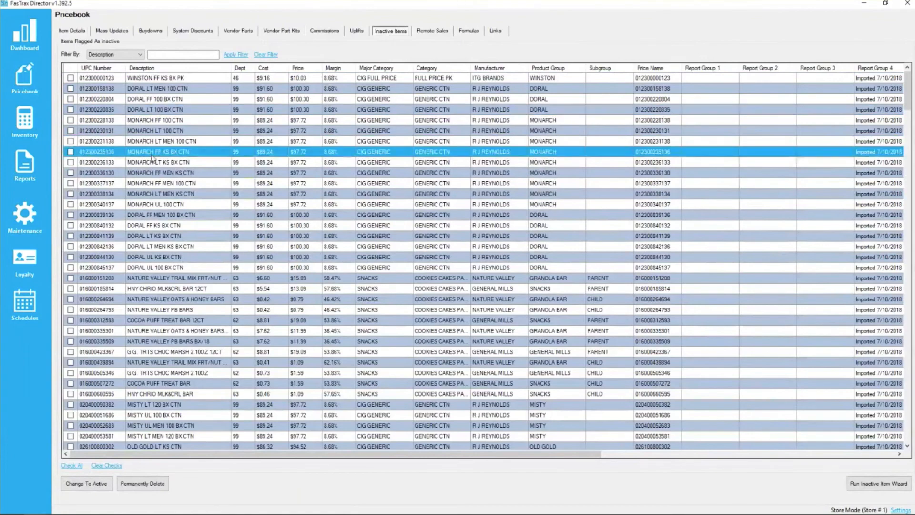